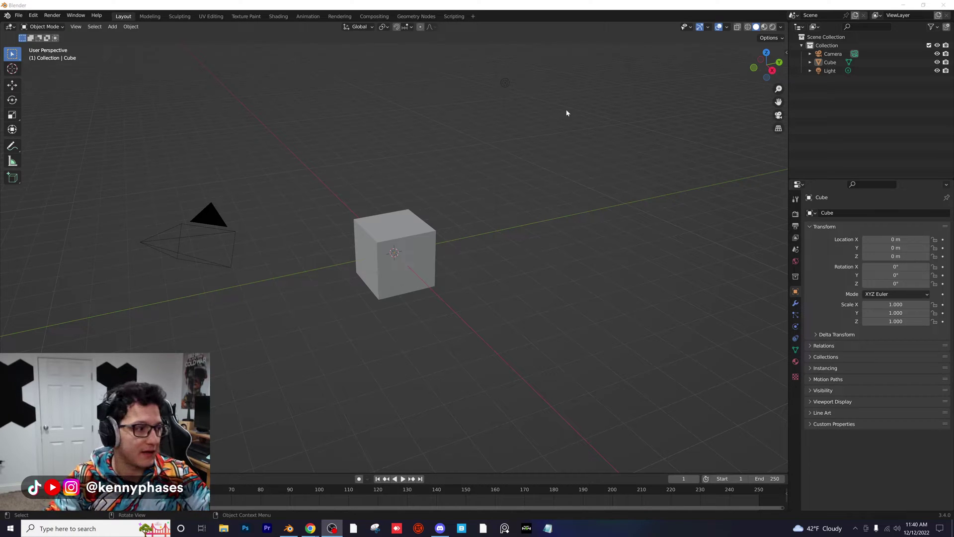
Step: Switch to the camera view and zoom out slightly to frame the cube
key(KP_0)
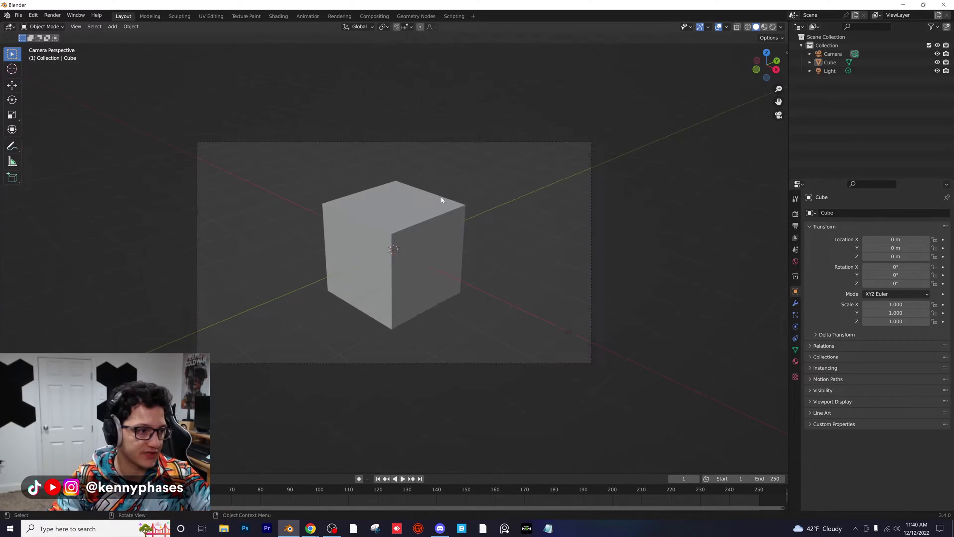
scroll(477, 193, down, 1)
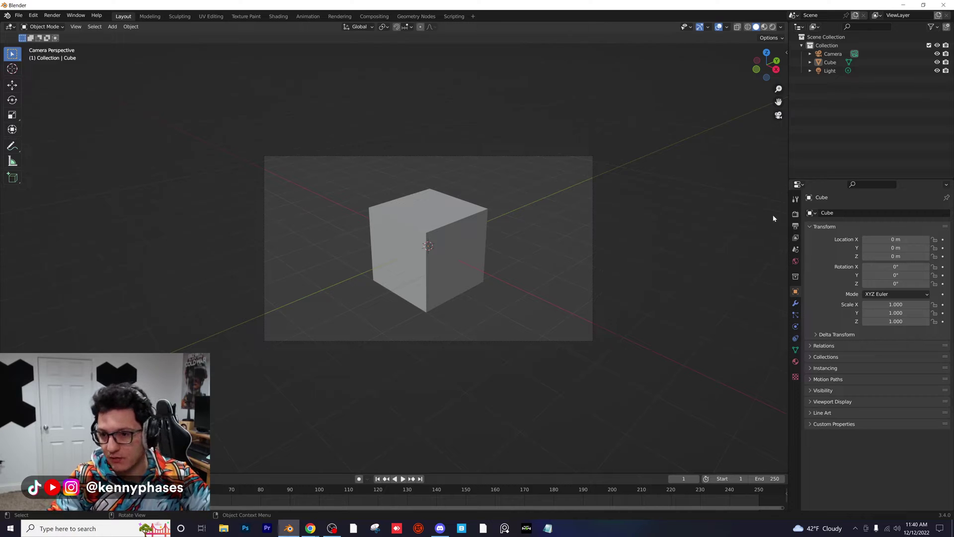
Step: Set the render engine to Cycles on GPU Compute and turn on Rendered viewport shading
click(795, 214)
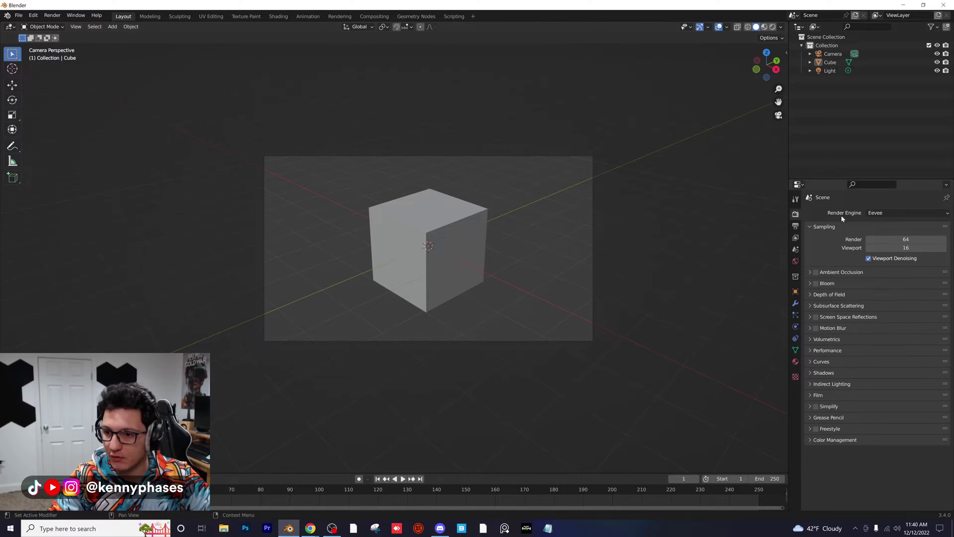
click(894, 212)
click(887, 242)
click(894, 233)
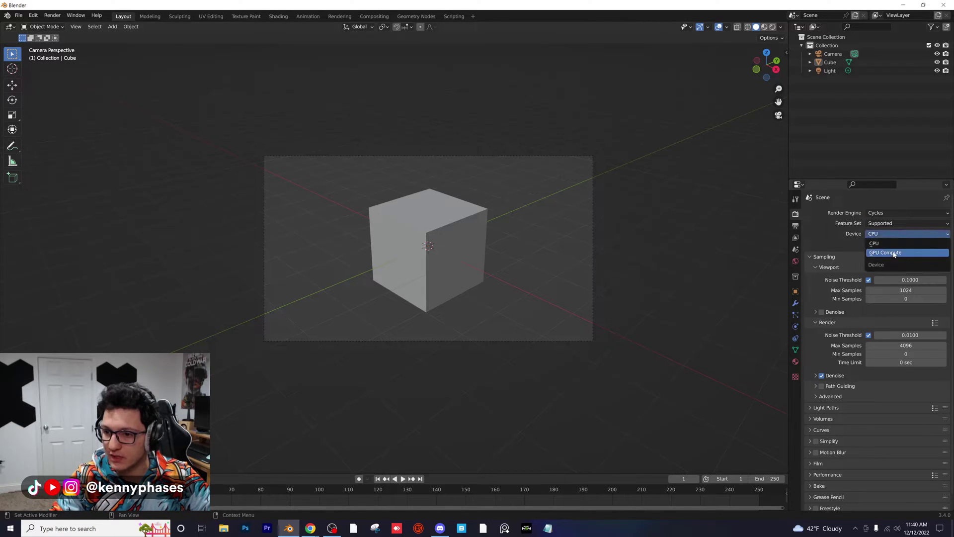
click(890, 247)
click(772, 26)
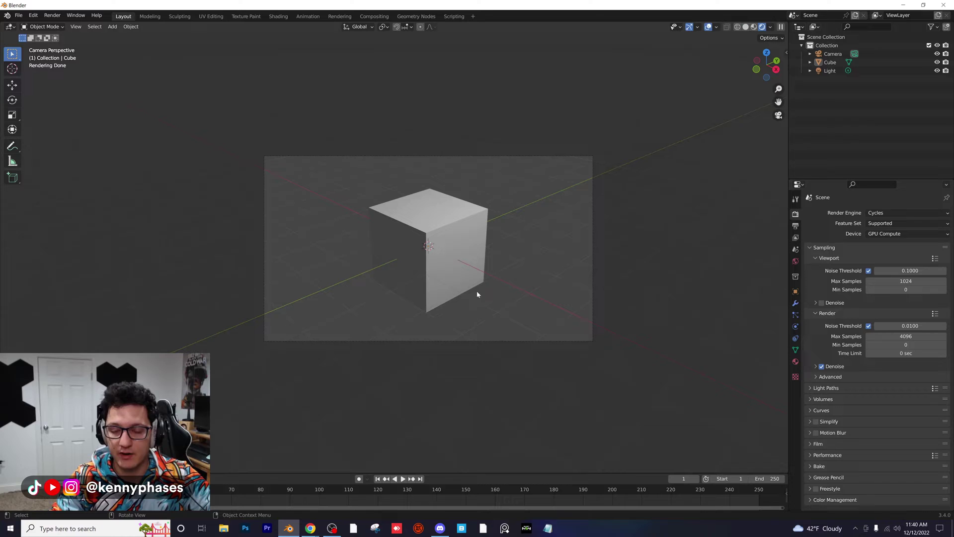
Step: Save the project as Shadow-Catcher-Tutorial.blend in the Instagram folder
key(ctrl+s)
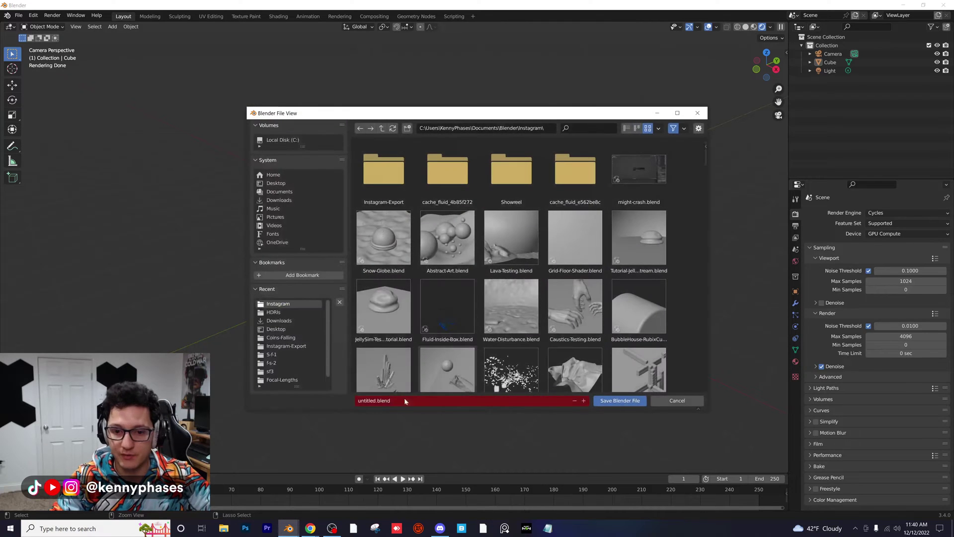
text(Sha)
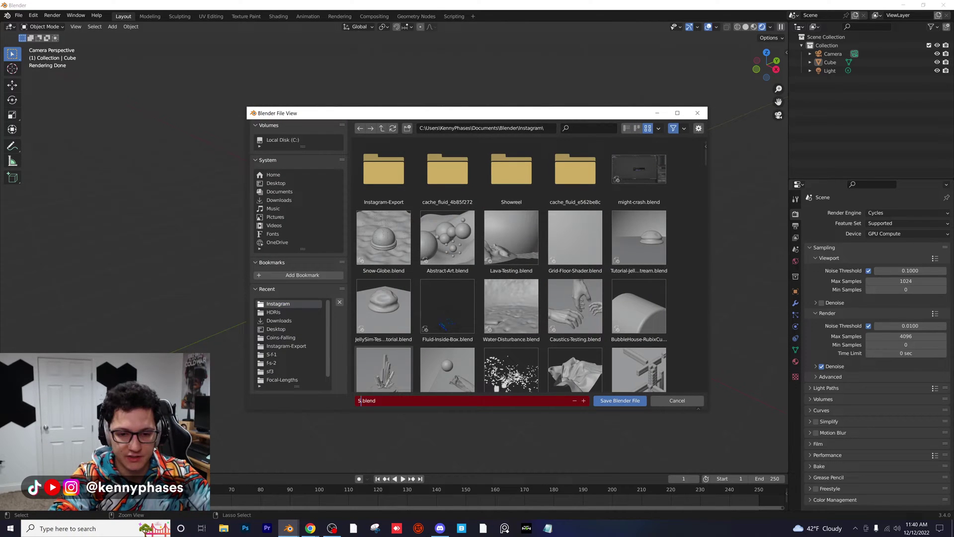
text(dow-Catcher)
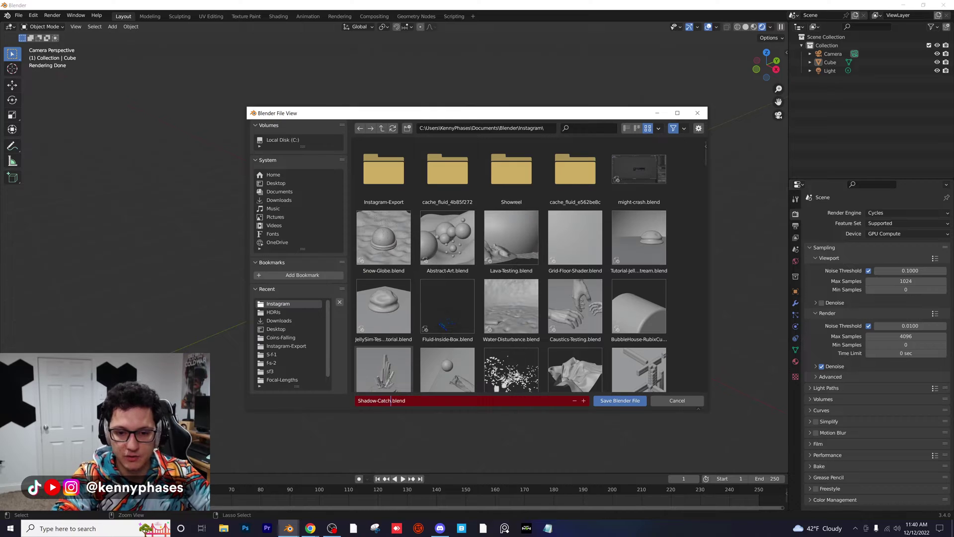
text(-Tutorial)
key(Return)
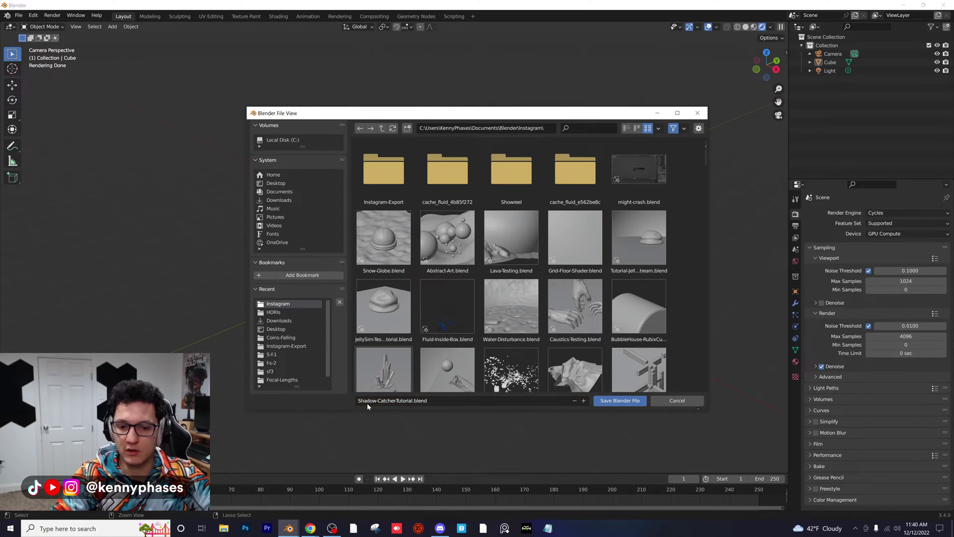
click(642, 400)
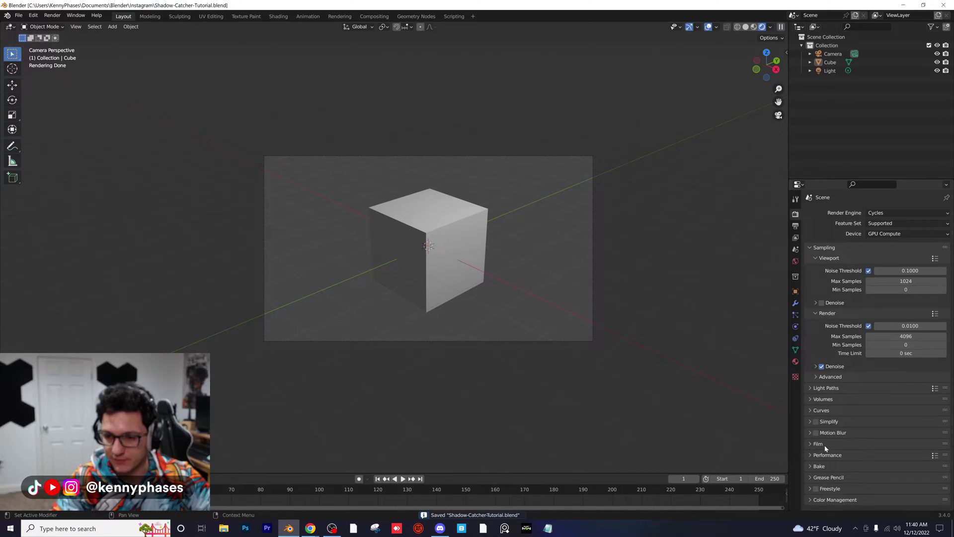
Step: Tick Film > Transparent and bring up Output Properties showing PNG with RGBA
click(864, 444)
scroll(862, 426, down, 4)
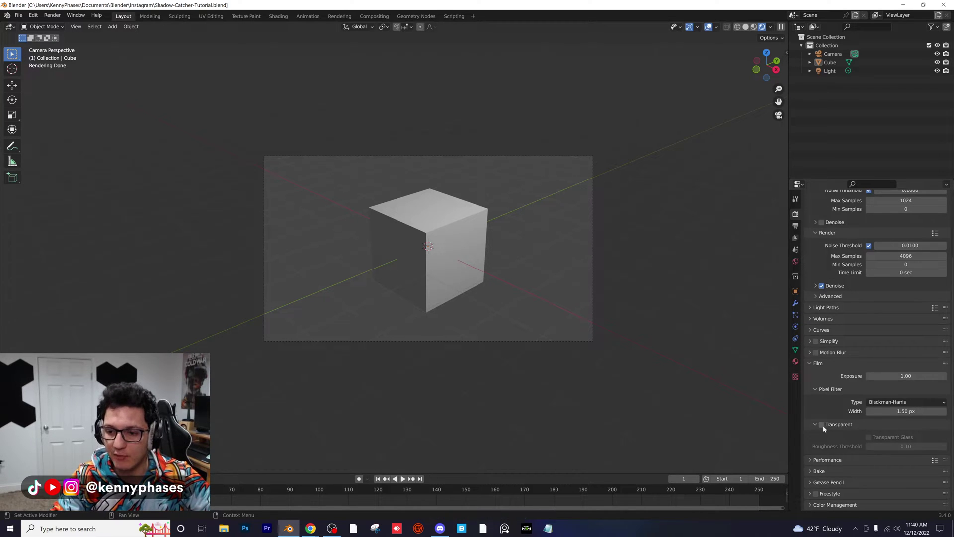
click(821, 425)
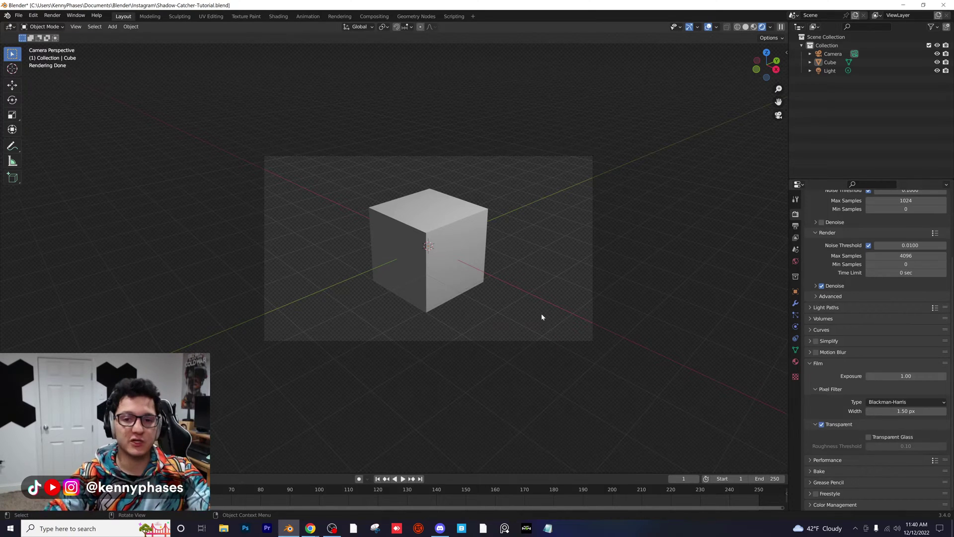
scroll(541, 316, up, 2)
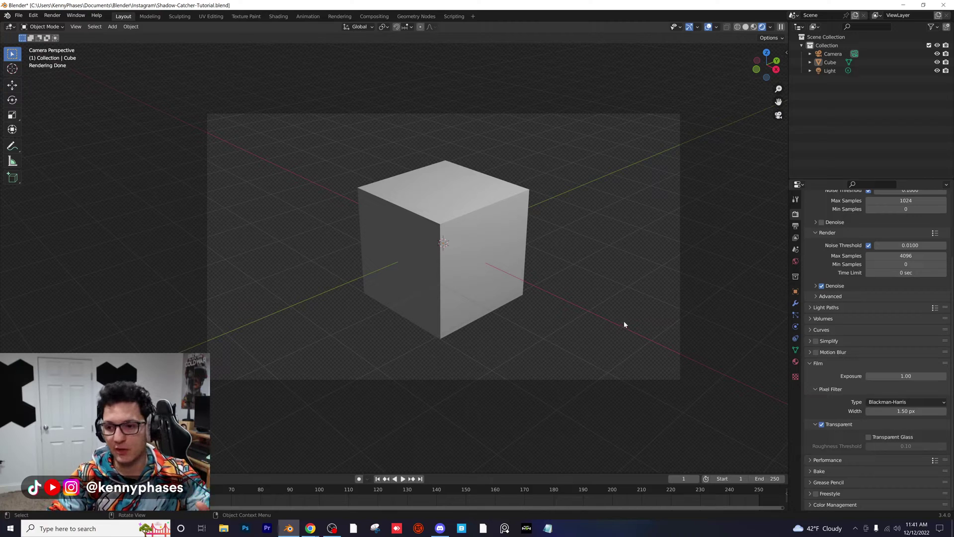
click(795, 225)
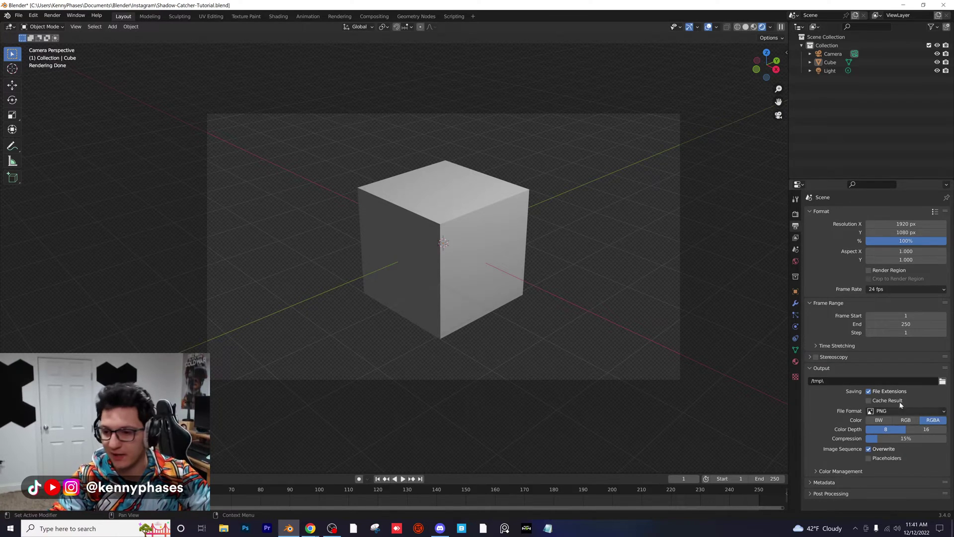
Step: Add a plane scaled to about 12.6 and lower it to Z −1.81 m under the cube
click(112, 26)
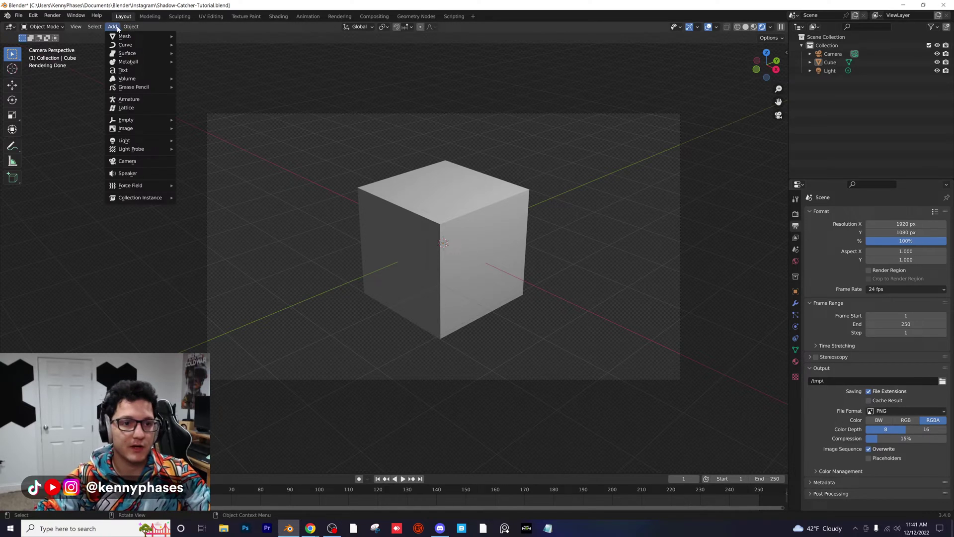
mouse_move(149, 36)
click(196, 37)
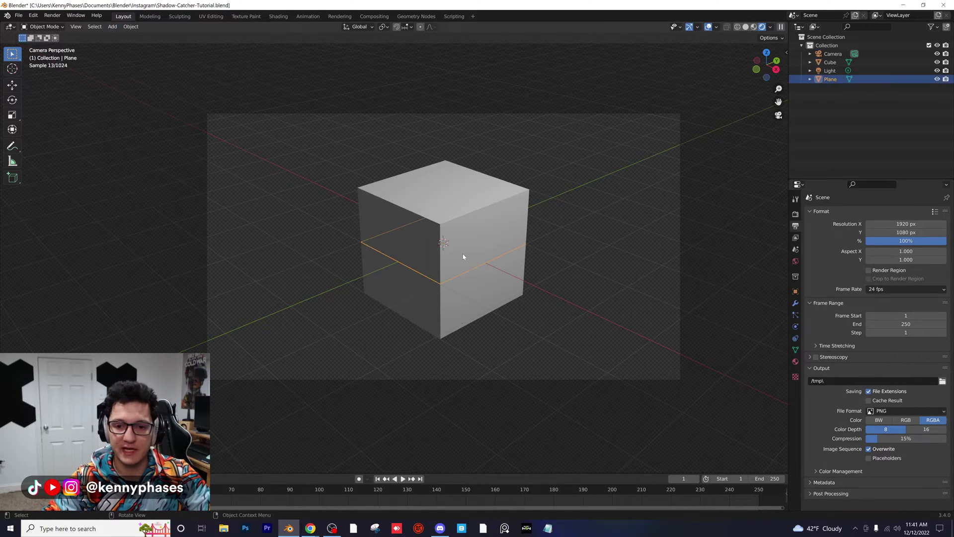
key(s)
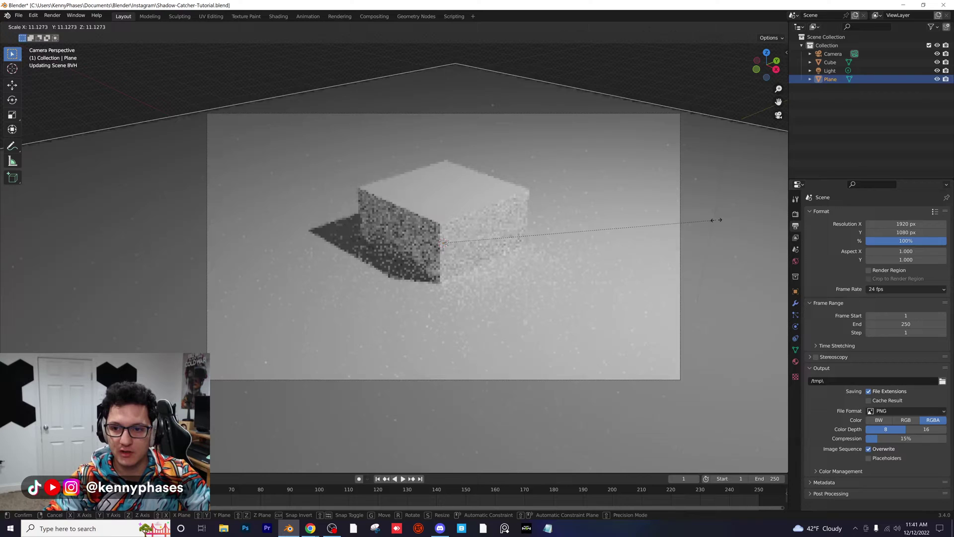
click(666, 194)
key(g)
key(z)
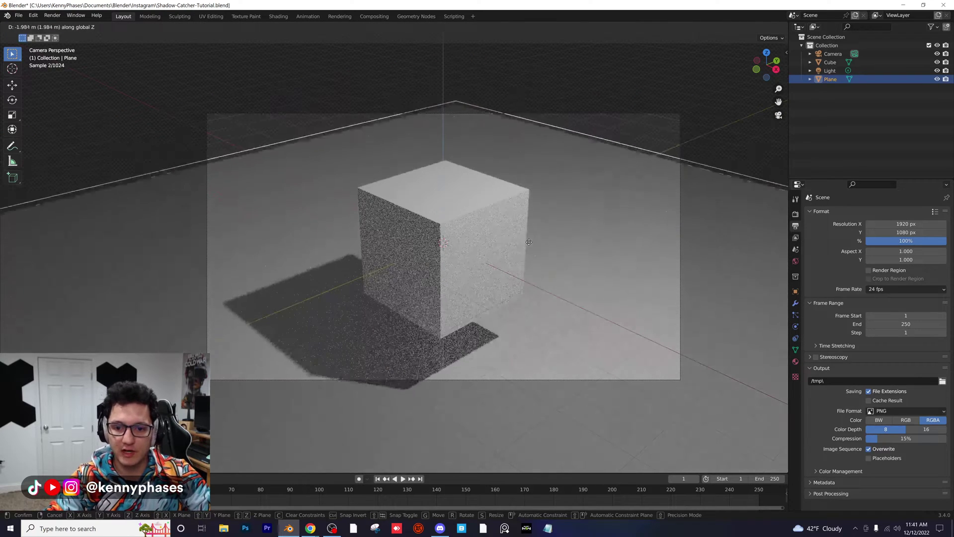
click(496, 244)
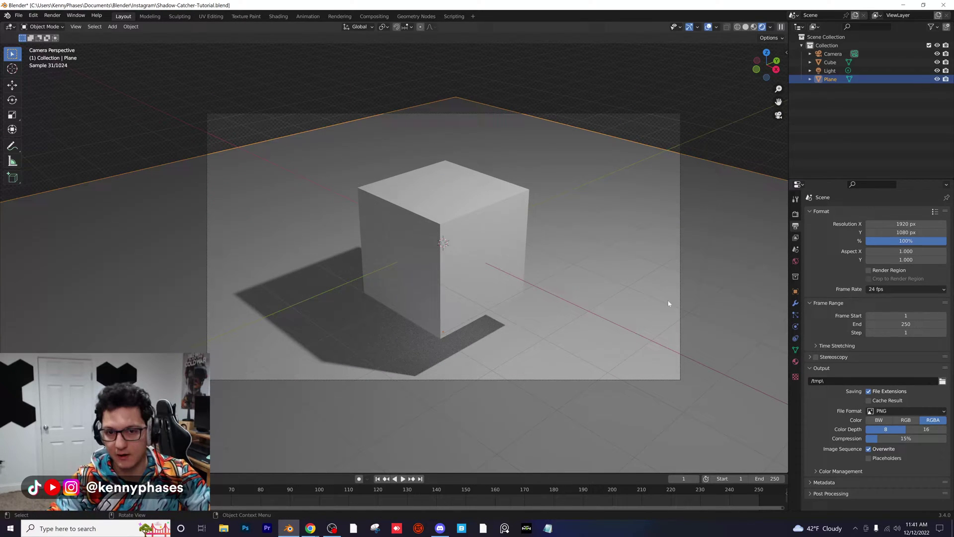
click(795, 291)
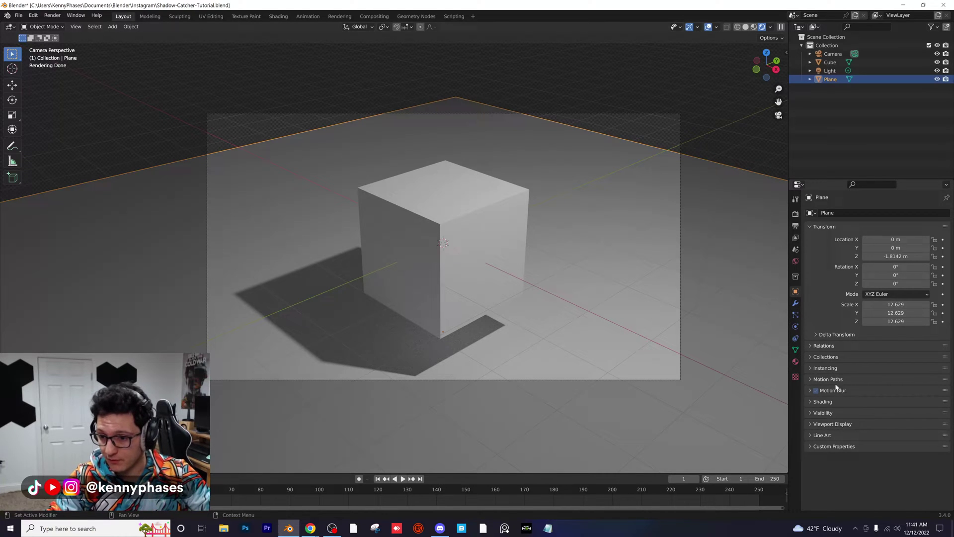
Step: Tick Visibility > Mask > Shadow Catcher for the Plane in Object Properties
click(822, 402)
scroll(845, 405, down, 3)
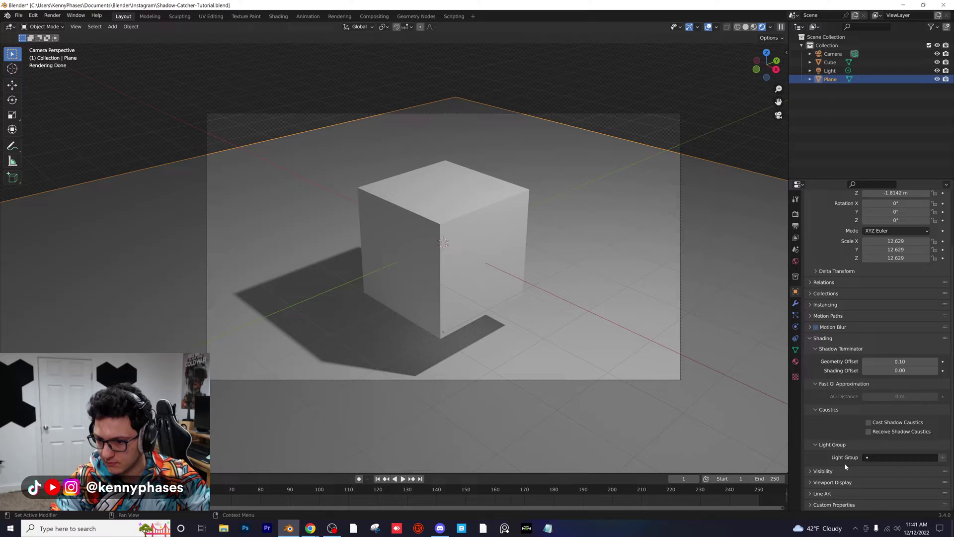
click(824, 338)
click(828, 414)
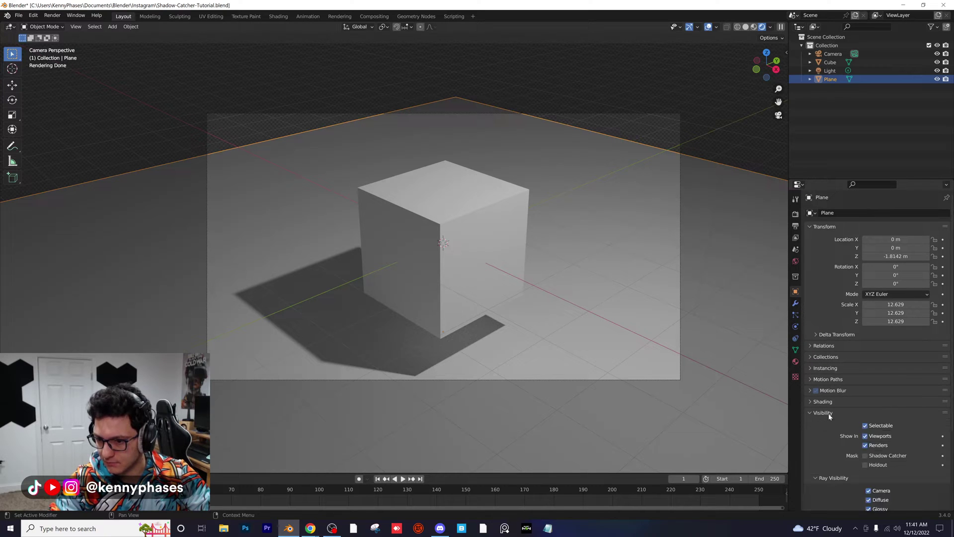
scroll(844, 397, down, 5)
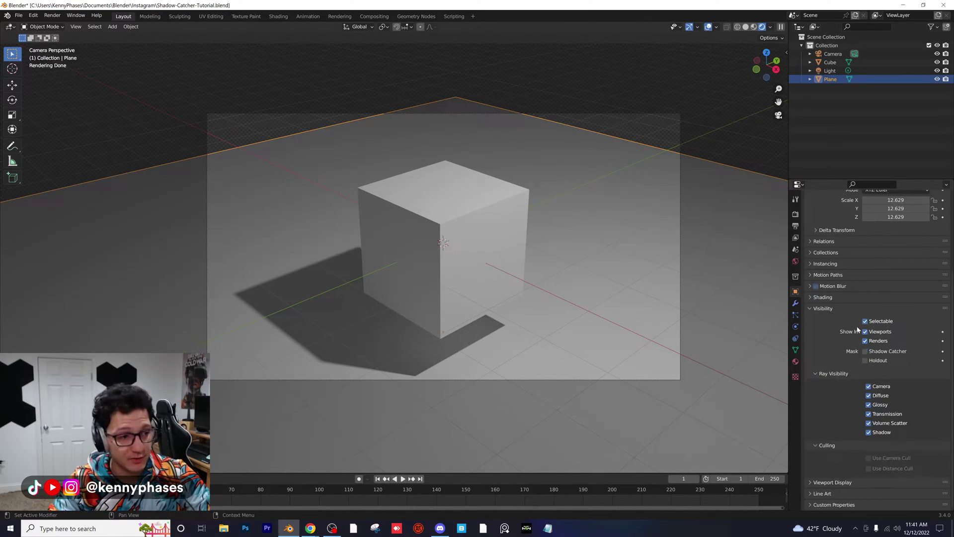
click(864, 351)
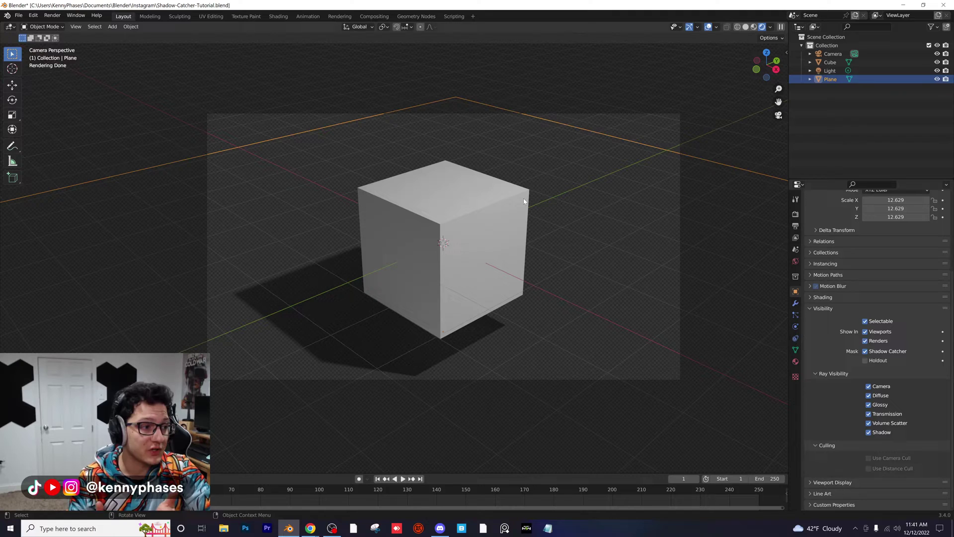
Step: Set the render Max Samples to 40 and save the file
click(795, 213)
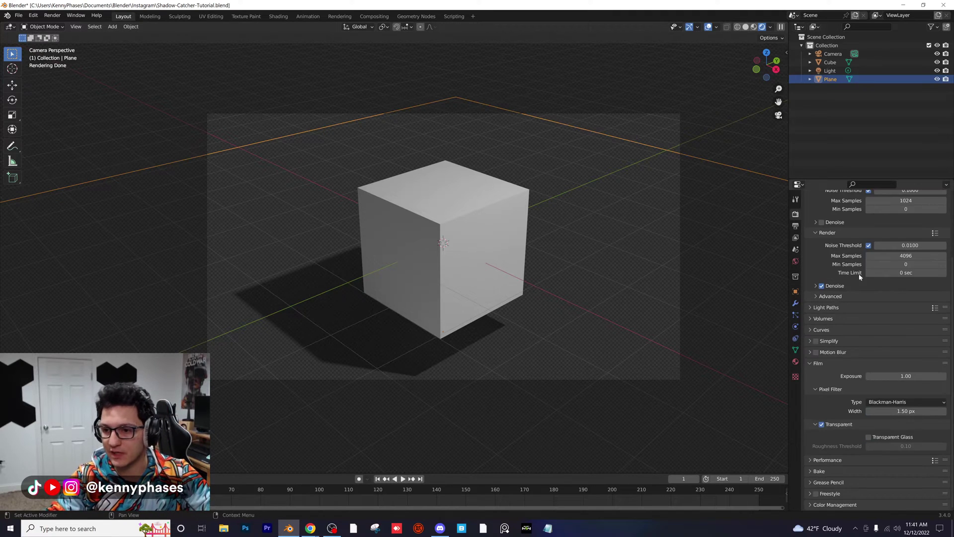
click(906, 256)
text(40)
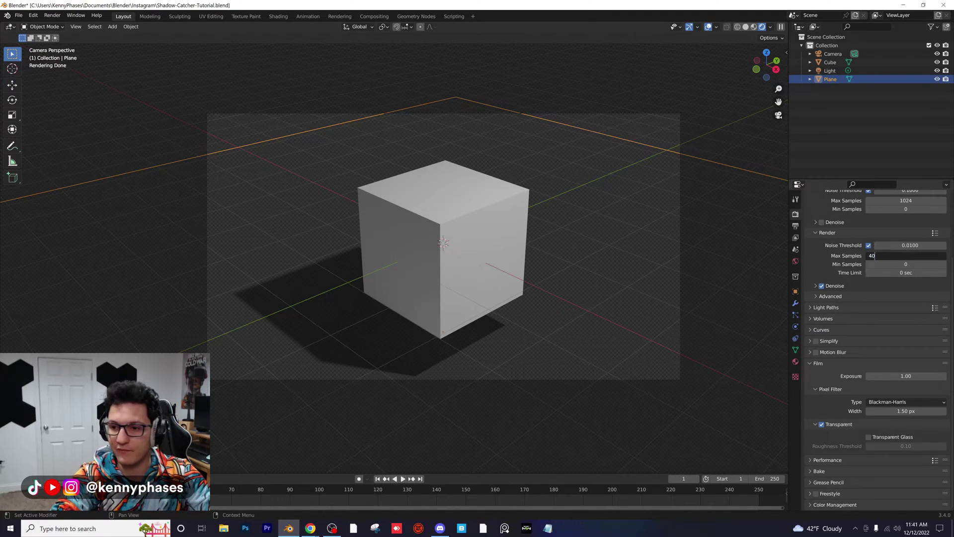
key(Return)
key(ctrl+s)
Step: Render the current frame as an image and centre the render result window
click(52, 15)
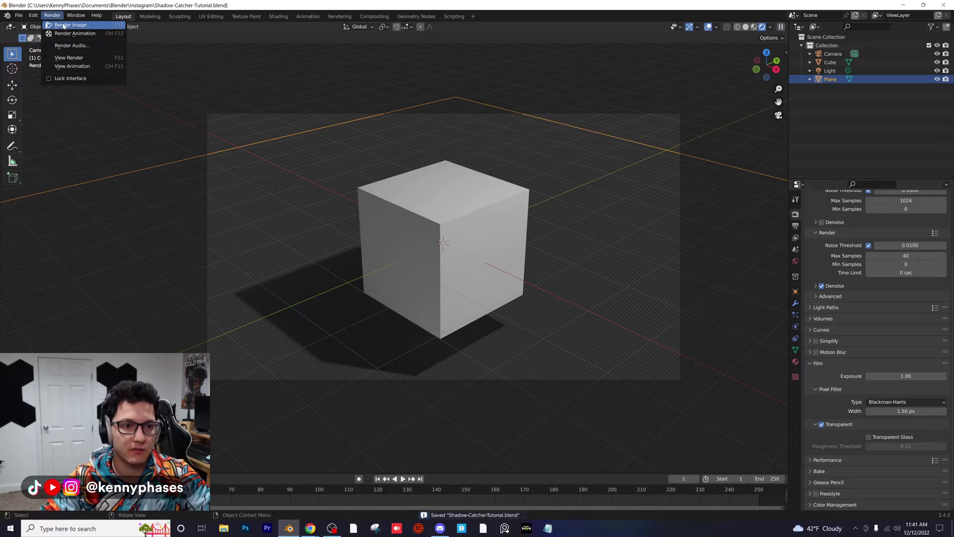
click(62, 23)
drag(310, 10, 479, 74)
scroll(544, 186, down, 1)
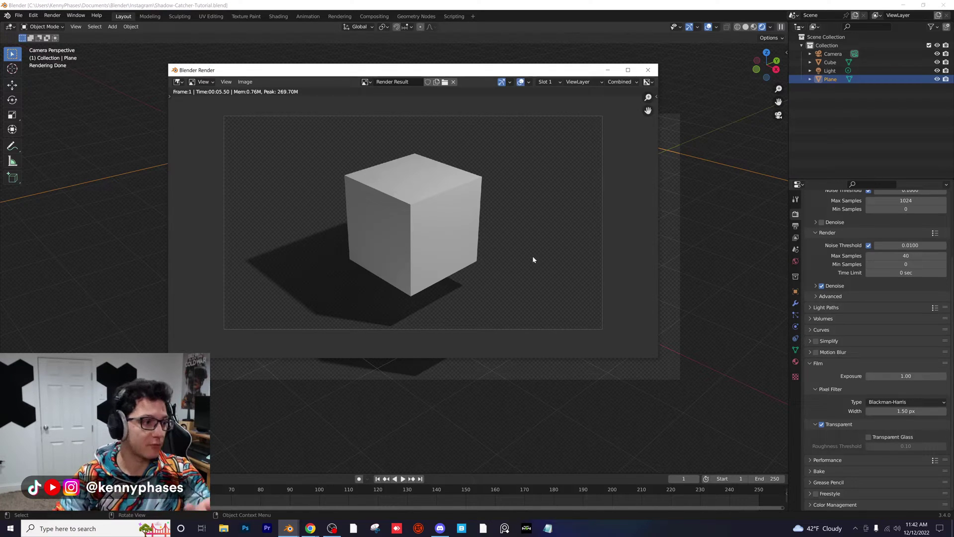
Step: Close the render window and place a smaller duplicate cube to the right of the original
click(647, 69)
click(442, 222)
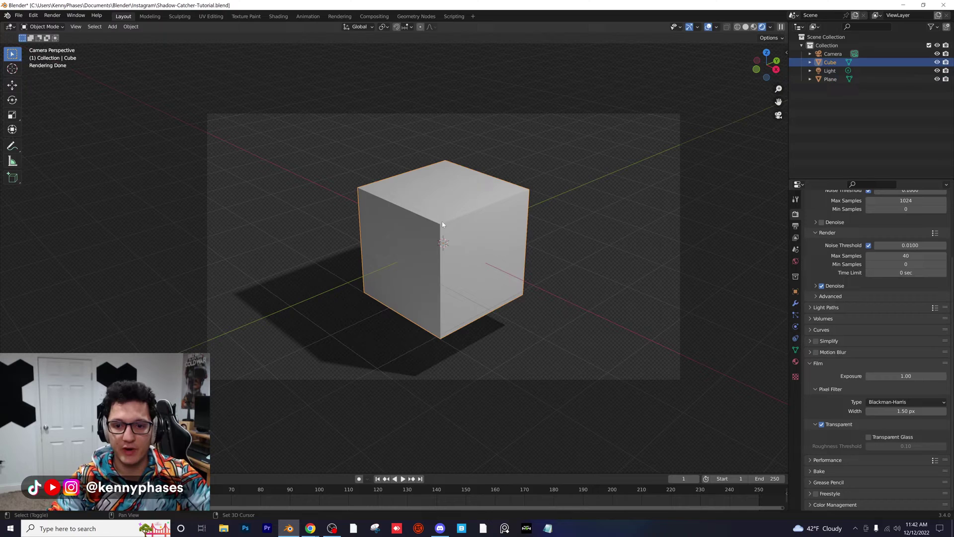
key(shift+d)
key(s)
click(602, 232)
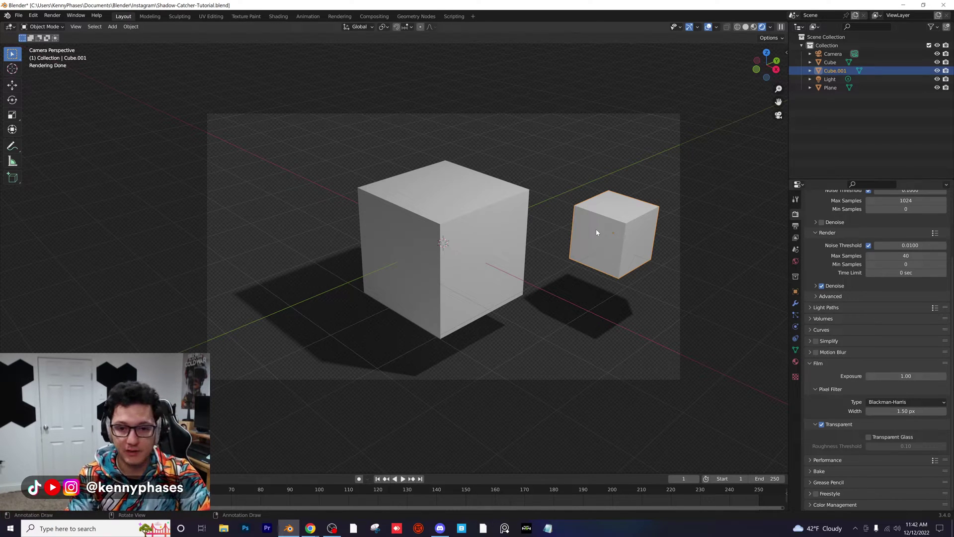
click(338, 170)
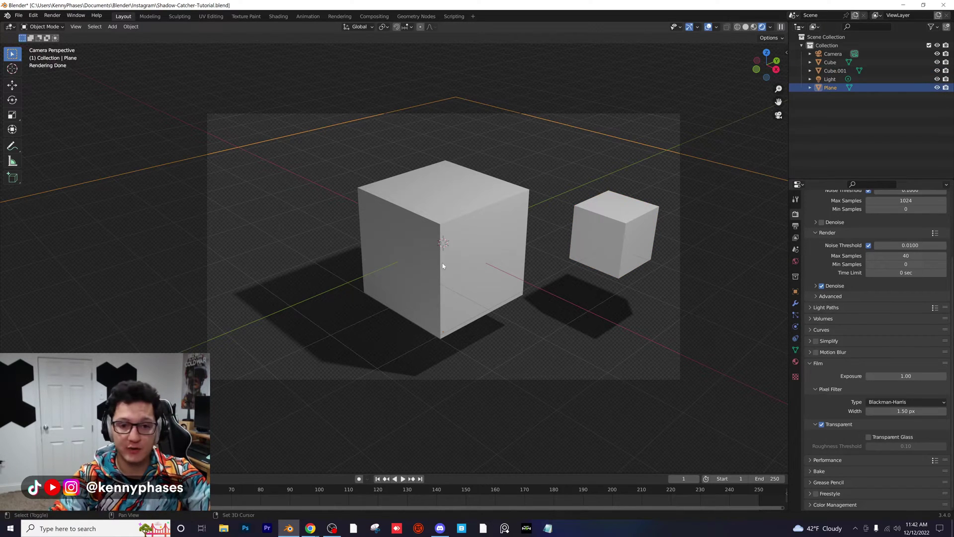
Step: Duplicate the ground plane and tilt the copy upright by about 74 degrees
key(shift+d)
click(240, 96)
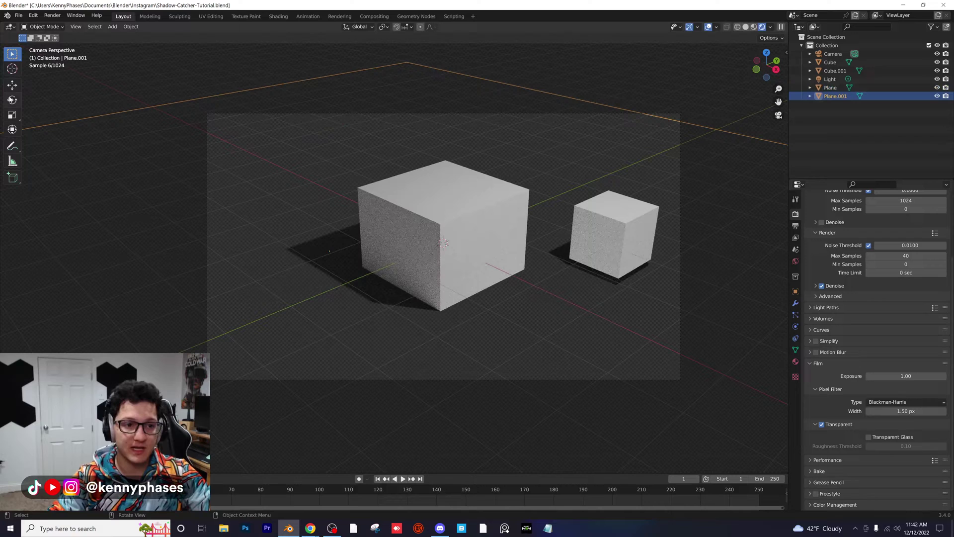
click(12, 99)
drag(343, 234, 343, 266)
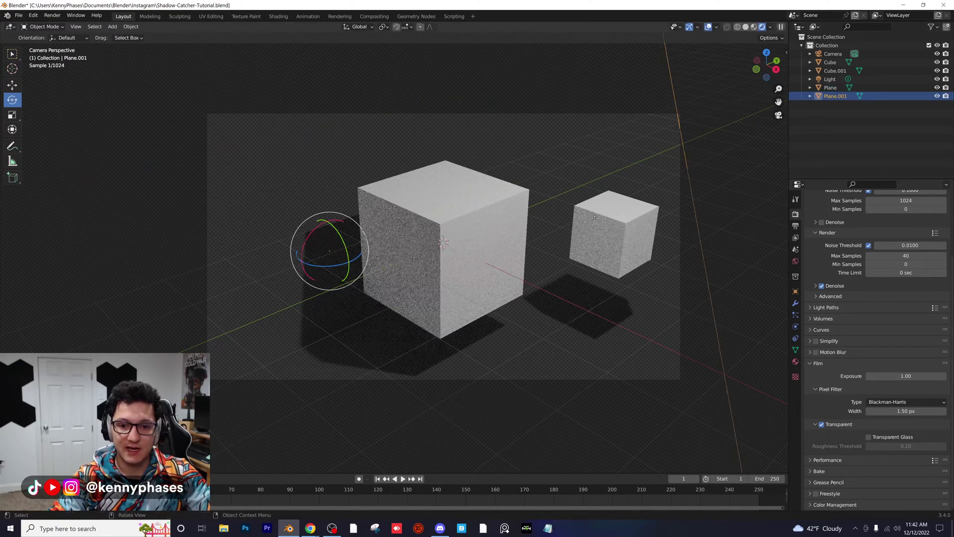
key(g)
click(407, 161)
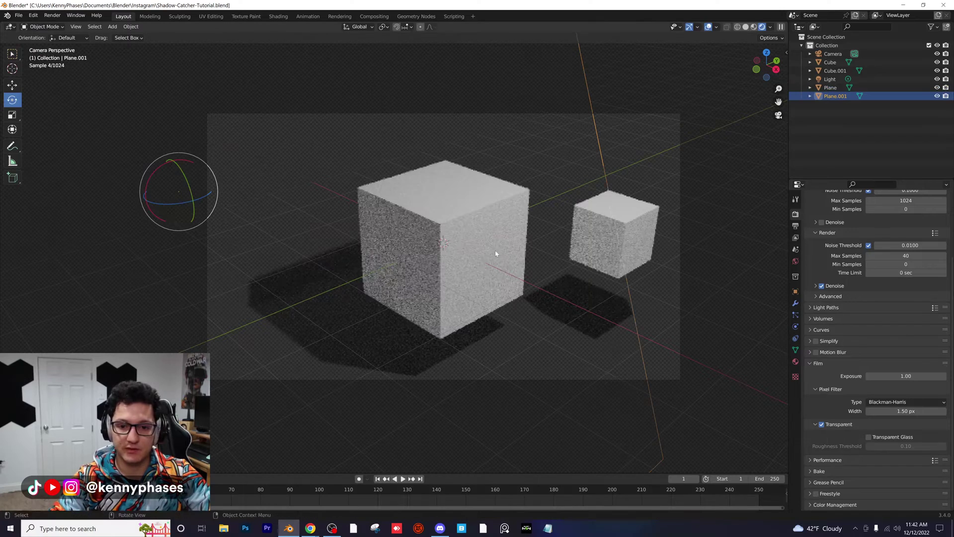
Step: Shrink the ground plane and reposition it under the cubes
click(609, 348)
key(s)
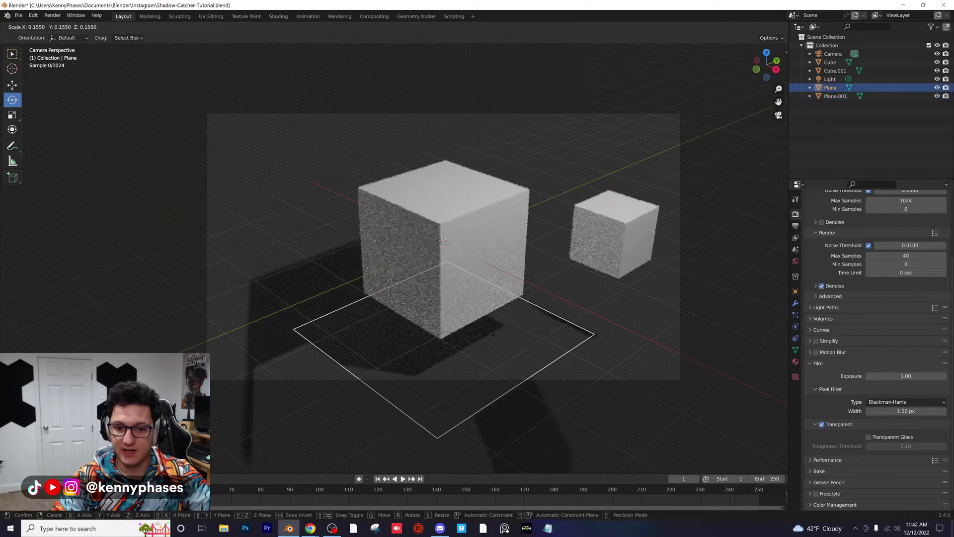
click(437, 323)
key(g)
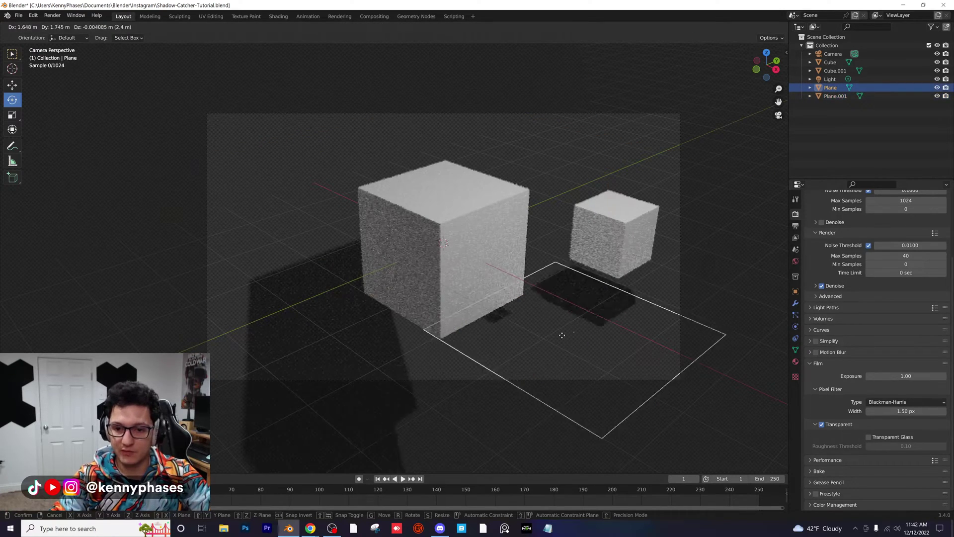
click(562, 337)
Step: Enlarge the upright plane into a wall left of the big cube and orbit around the cubes
click(316, 227)
key(g)
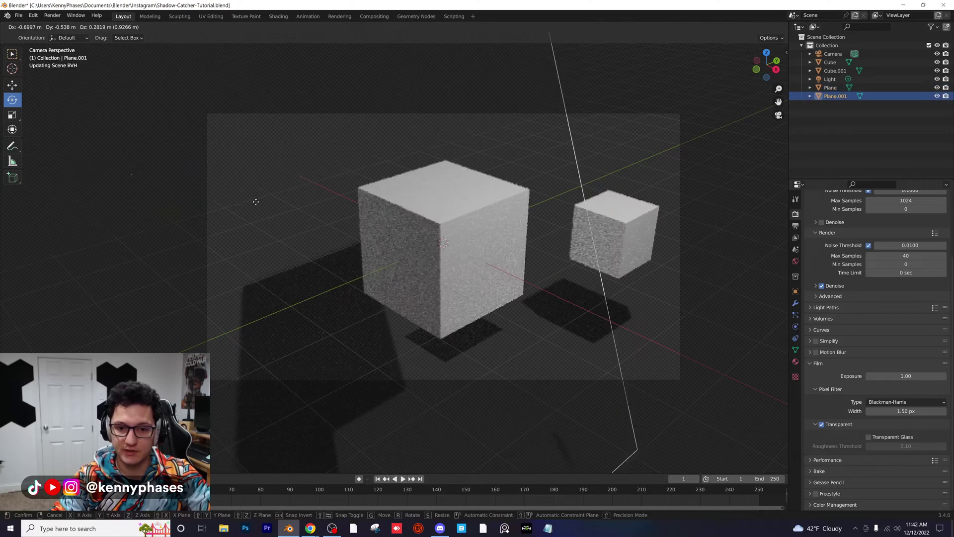
click(304, 287)
key(s)
key(g)
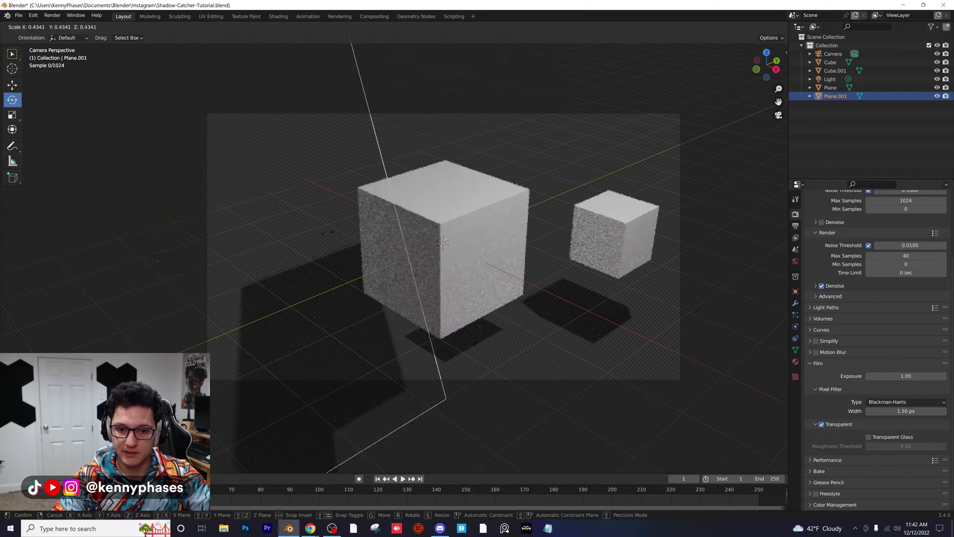
click(243, 241)
key(g)
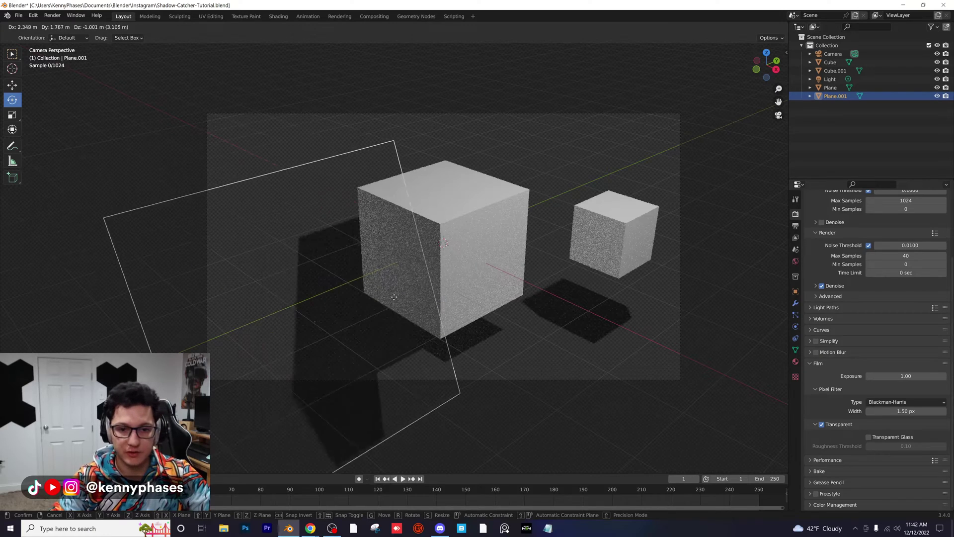
click(392, 229)
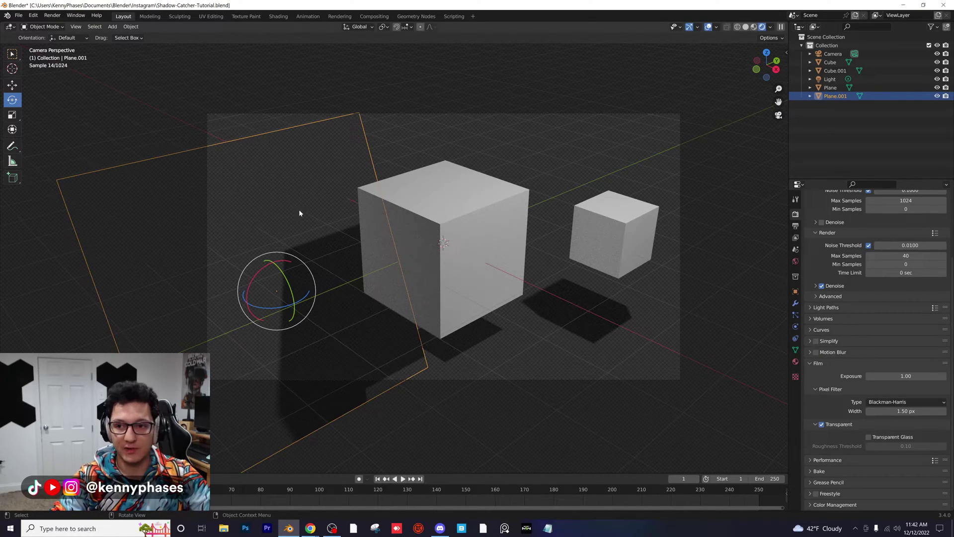
middle_drag(293, 226, 343, 164)
click(379, 130)
middle_drag(379, 131, 404, 213)
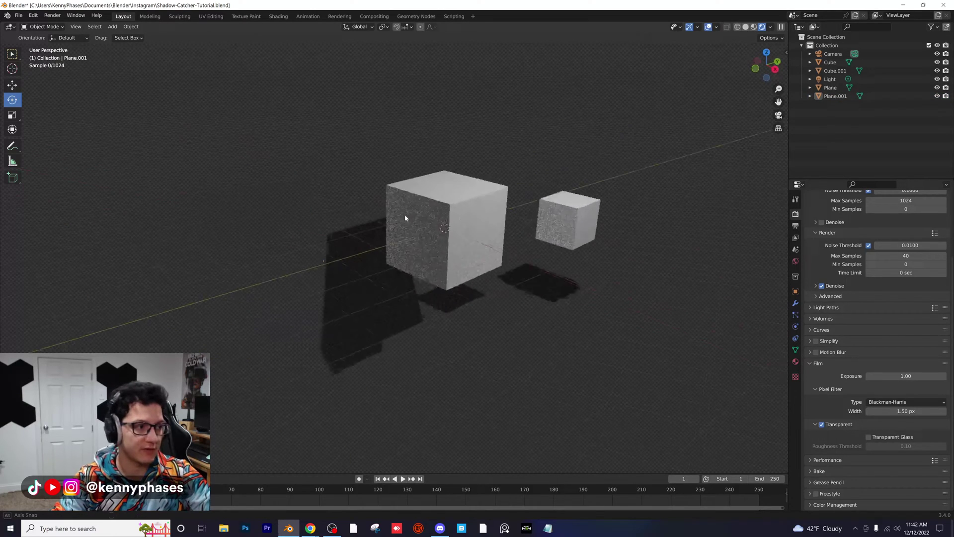
click(339, 198)
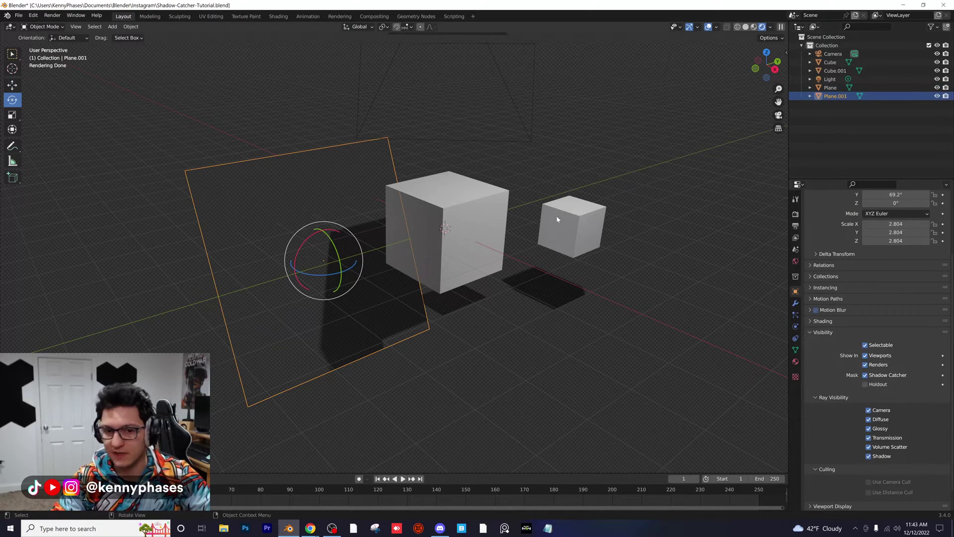
scroll(557, 215, down, 2)
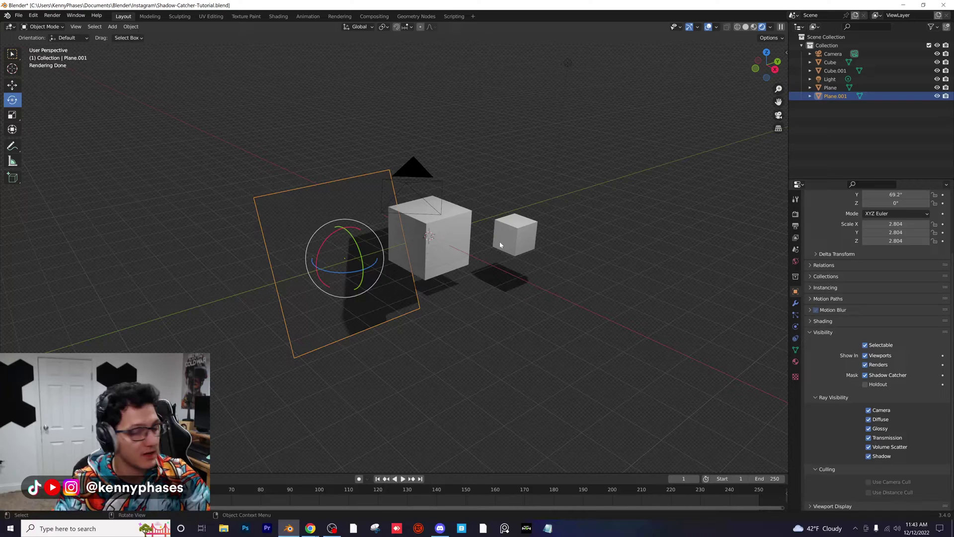